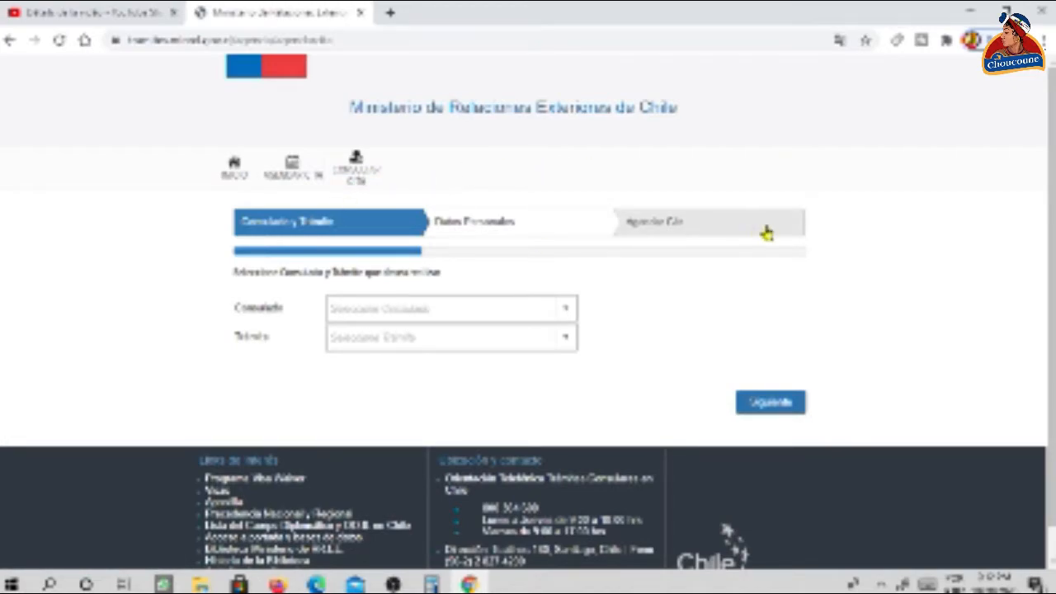
- Choose 'PUERTO PRINCIPE, SECCION CONSULAR' and 'Legalización de firma de documentos', then continue to personal data
key(ctrl+l)
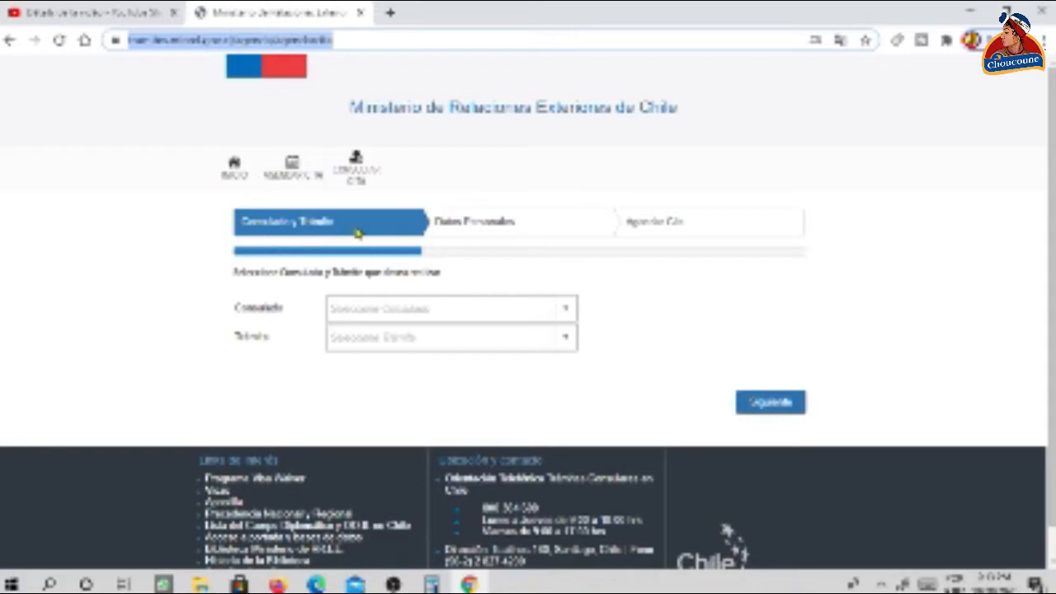
click(594, 307)
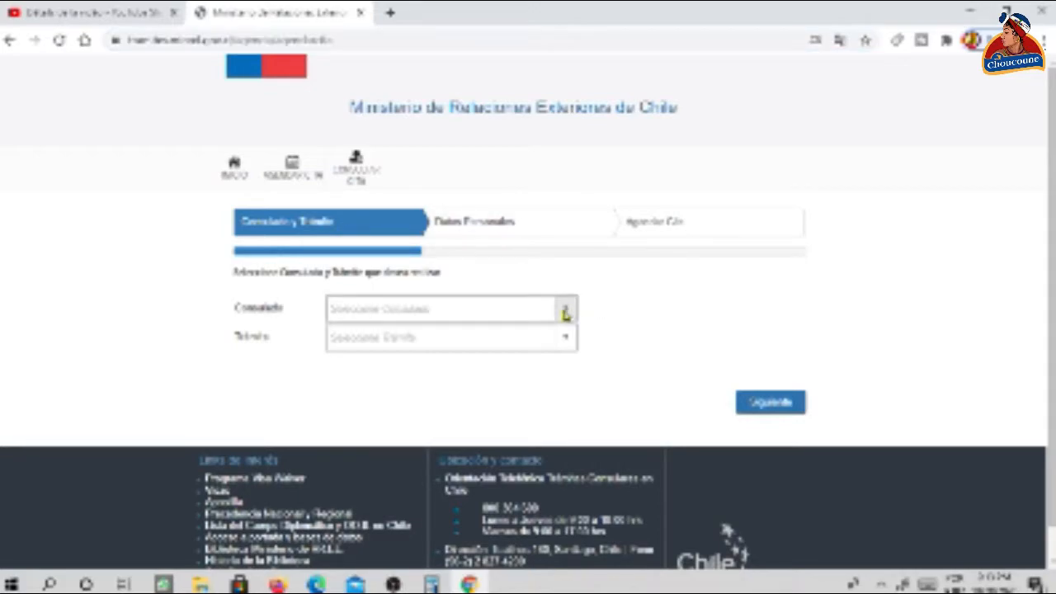
click(565, 310)
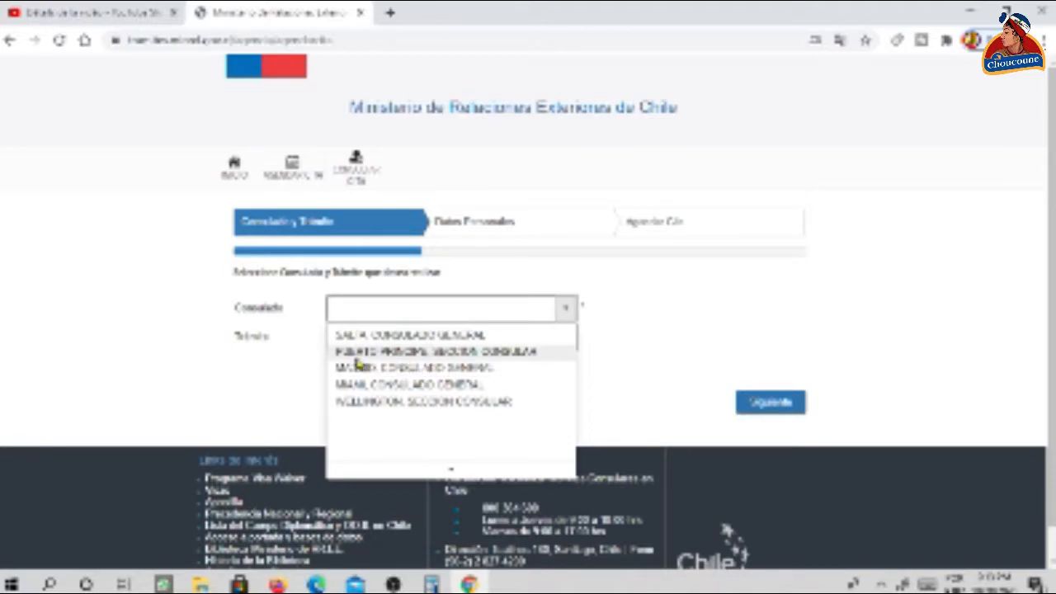
click(416, 353)
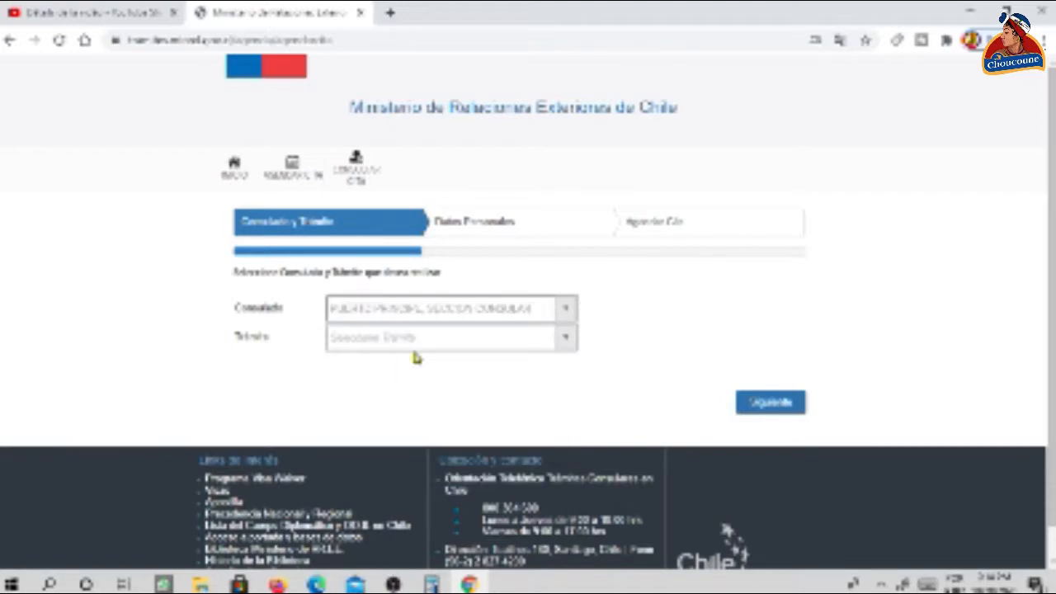
click(566, 338)
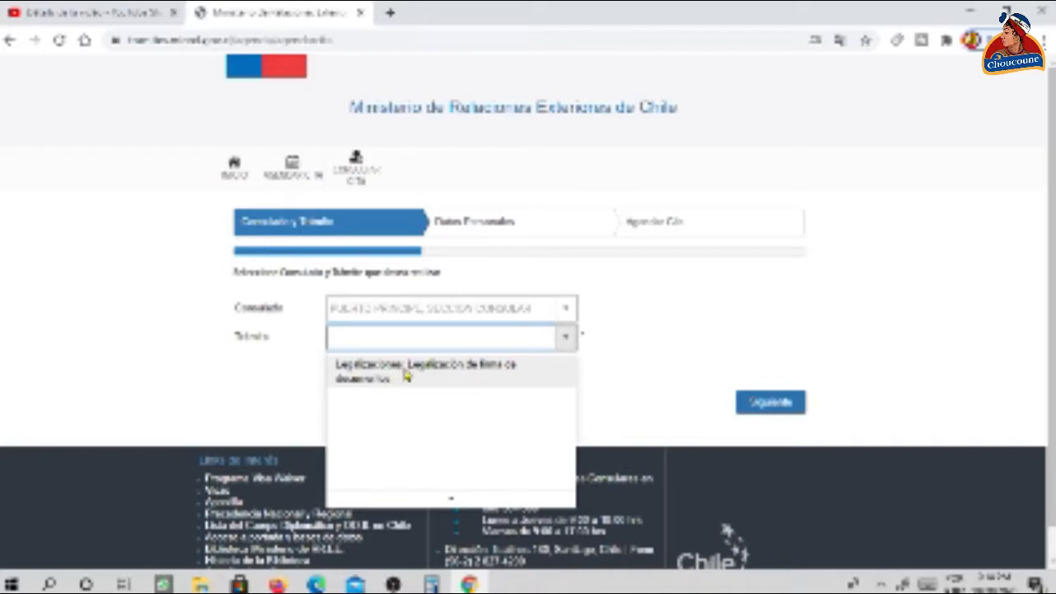
click(404, 375)
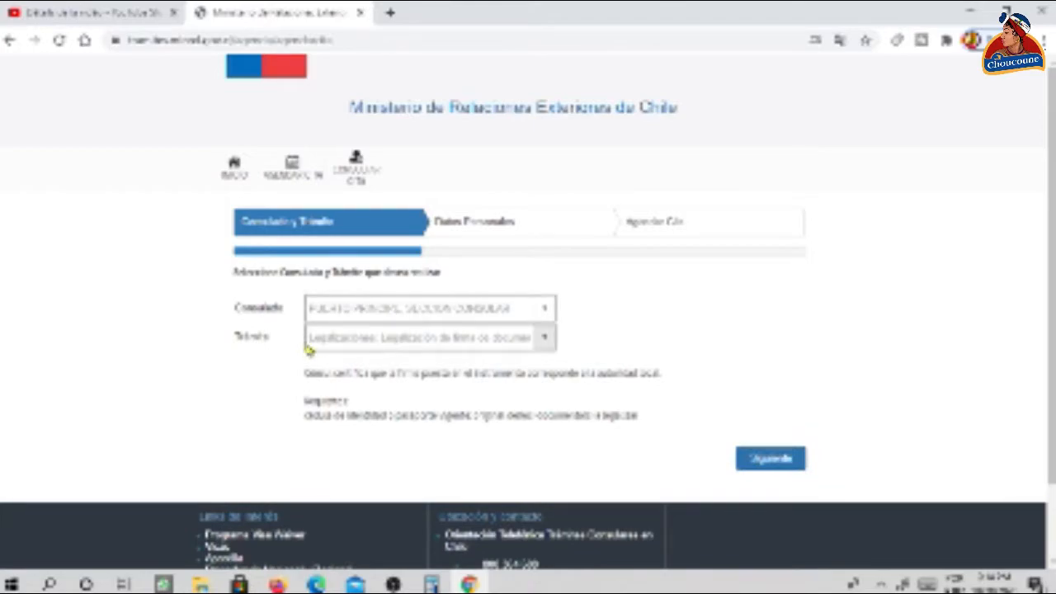
click(772, 467)
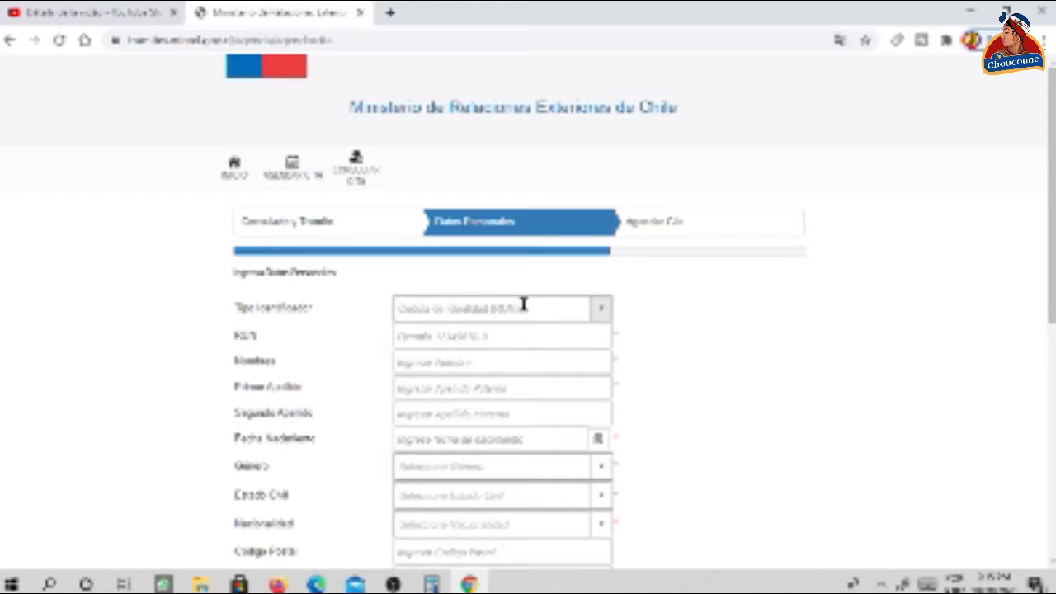
- Set the identification type to Pasaporte and enter the applicant's passport number
click(603, 310)
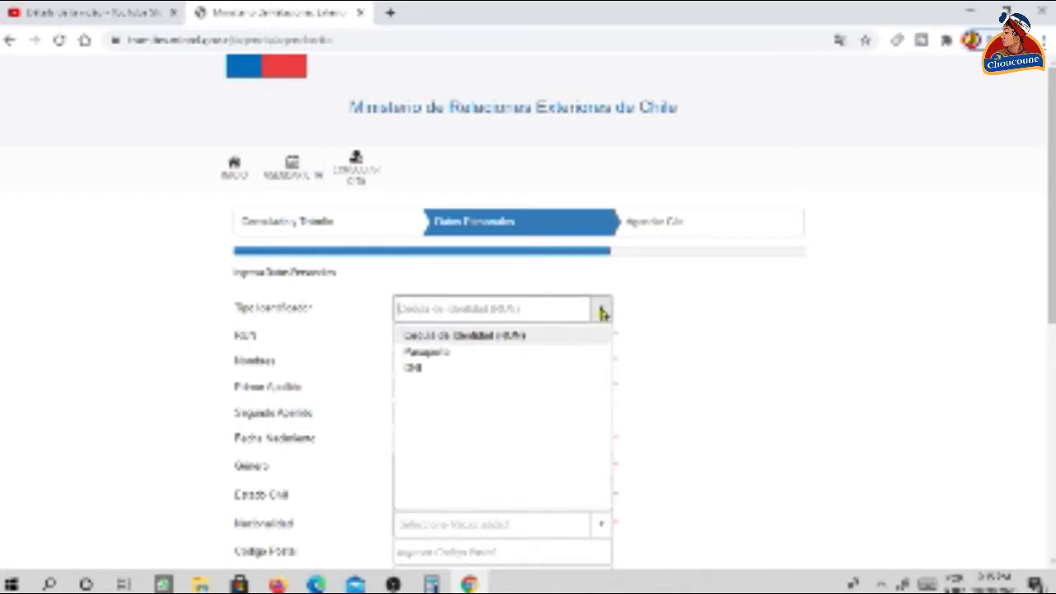
click(437, 353)
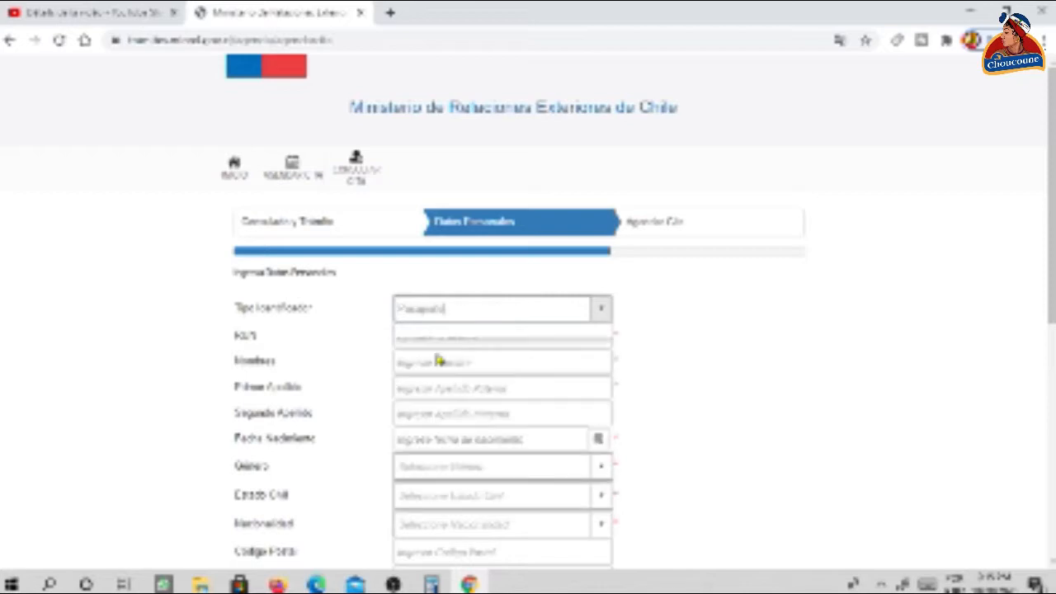
click(521, 338)
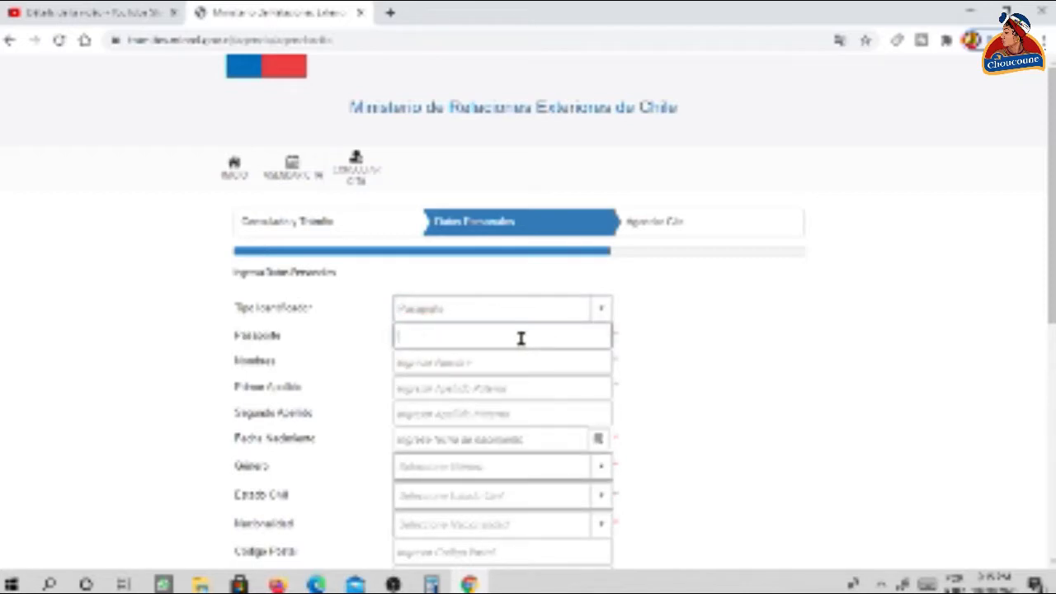
- Enter the applicant's given name and first surname, correcting a typo in the surname
click(543, 360)
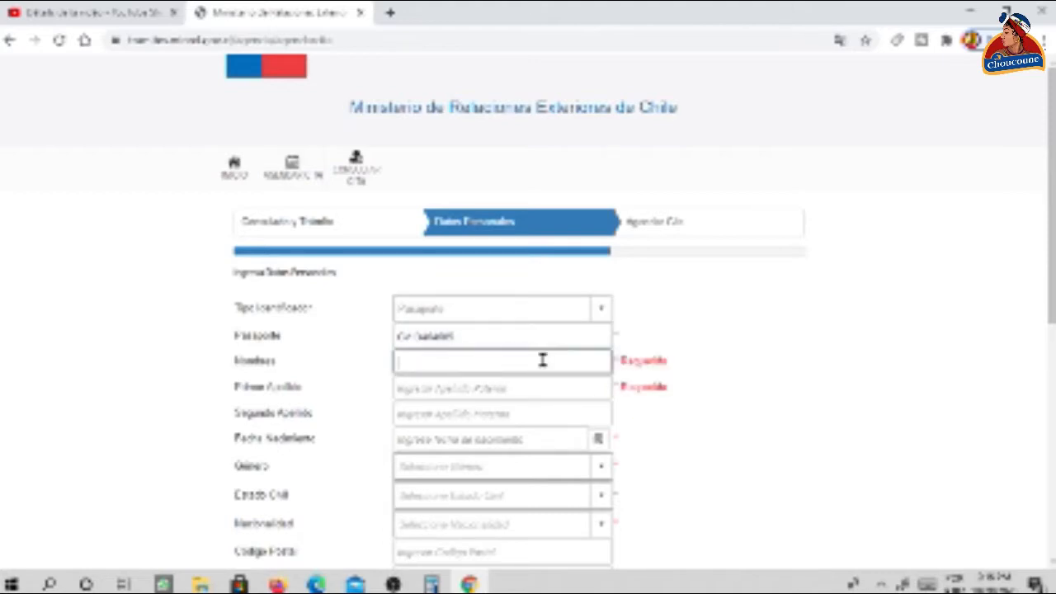
text(YUROD)
click(485, 391)
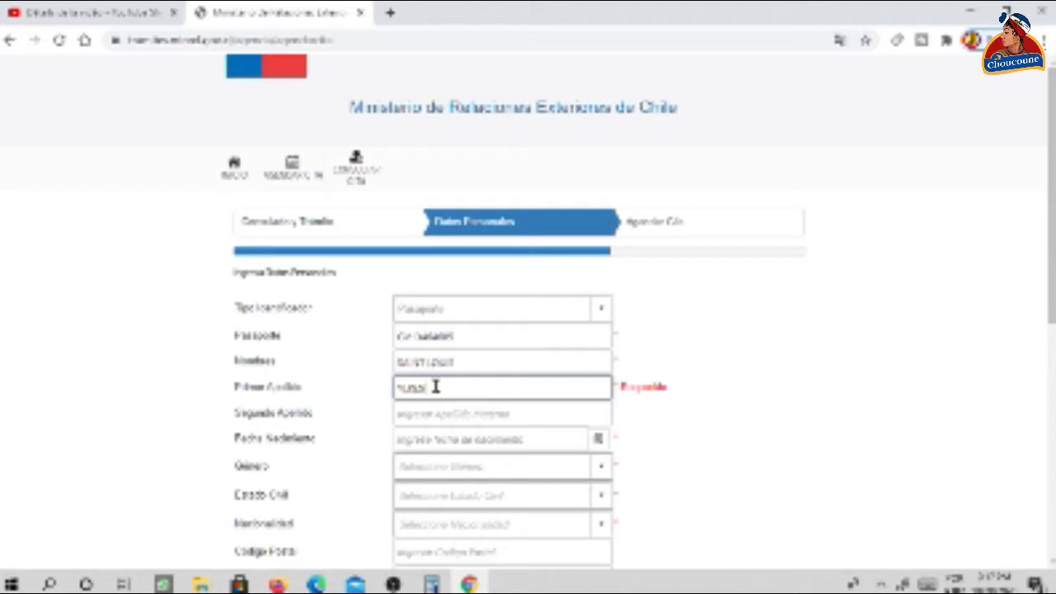
text(E)
click(414, 386)
key(BackSpace)
click(418, 411)
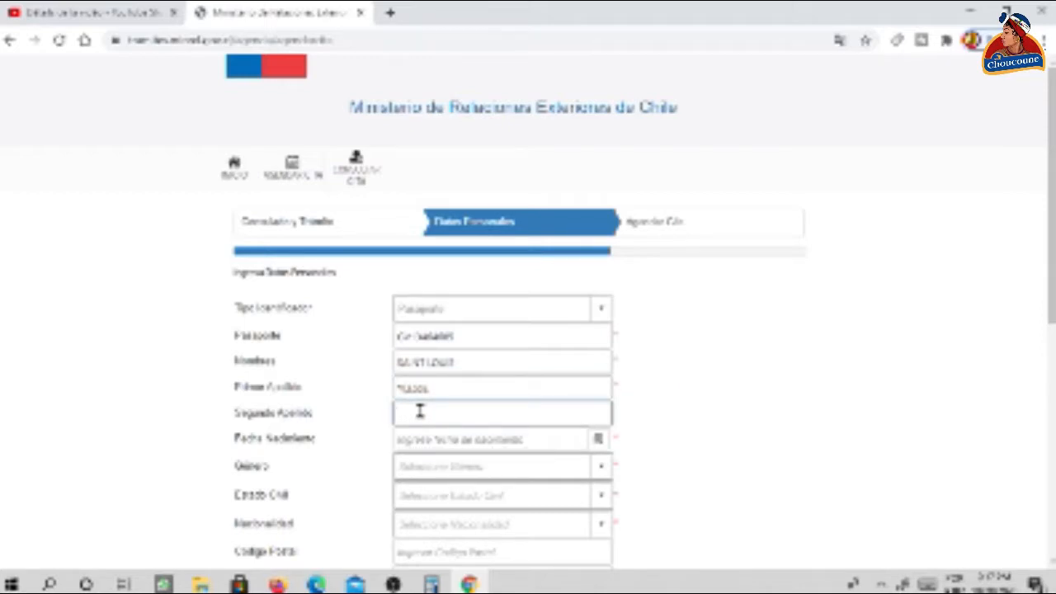
- Enter the applicant's birth date in Fecha Nacimiento in dd/mm/yyyy format
click(481, 442)
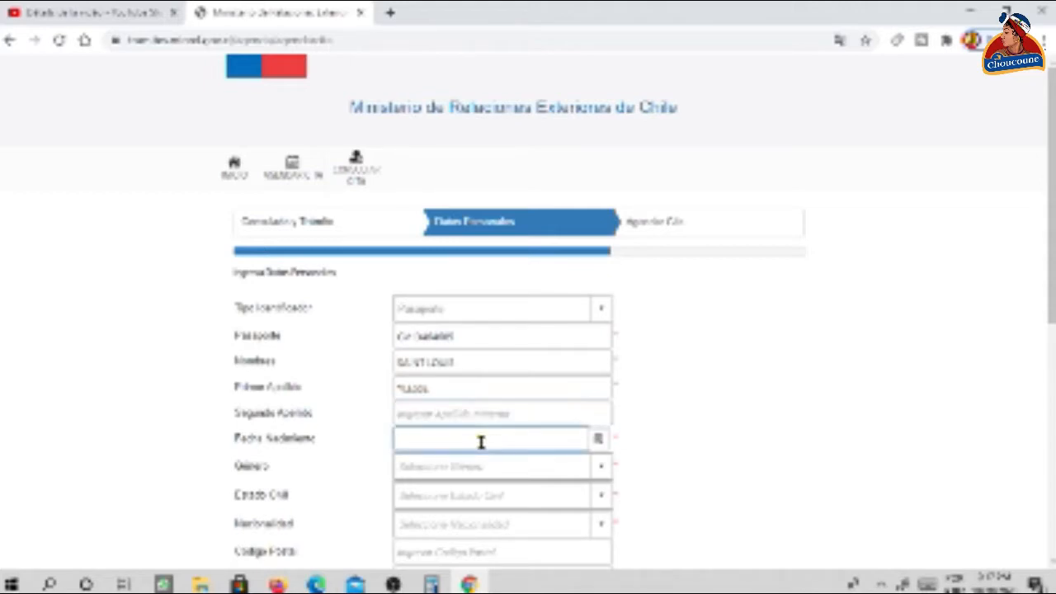
key(Left)
key(Right)
key(Right)
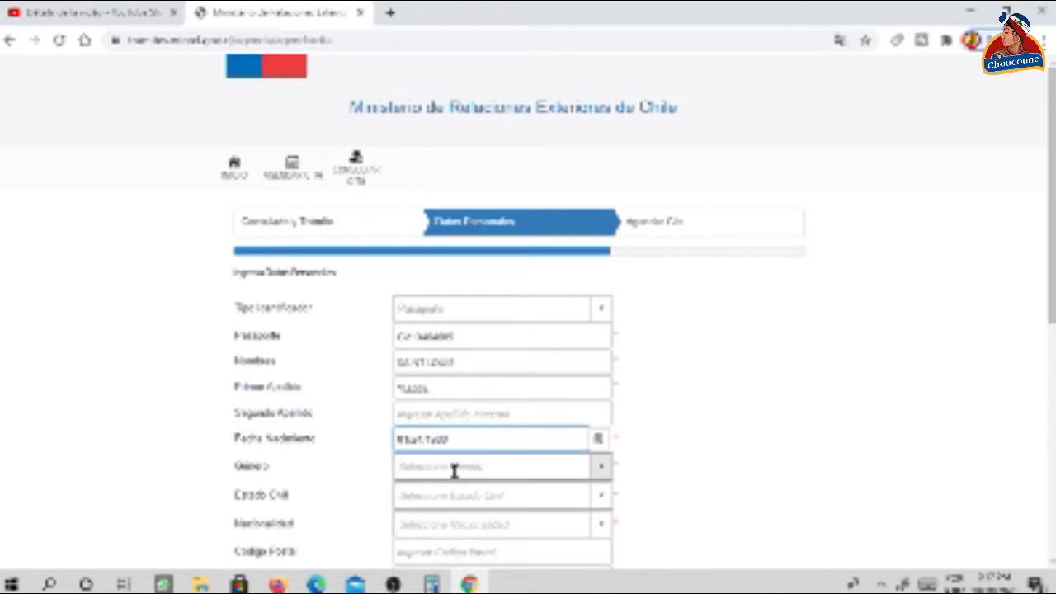
- Set Género to Masculino
click(454, 470)
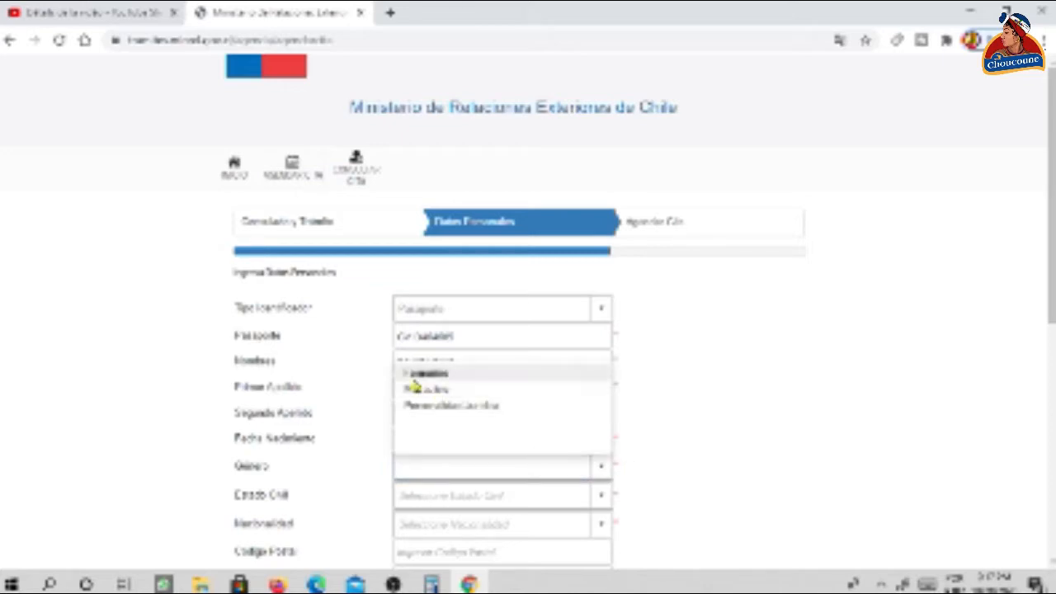
click(410, 397)
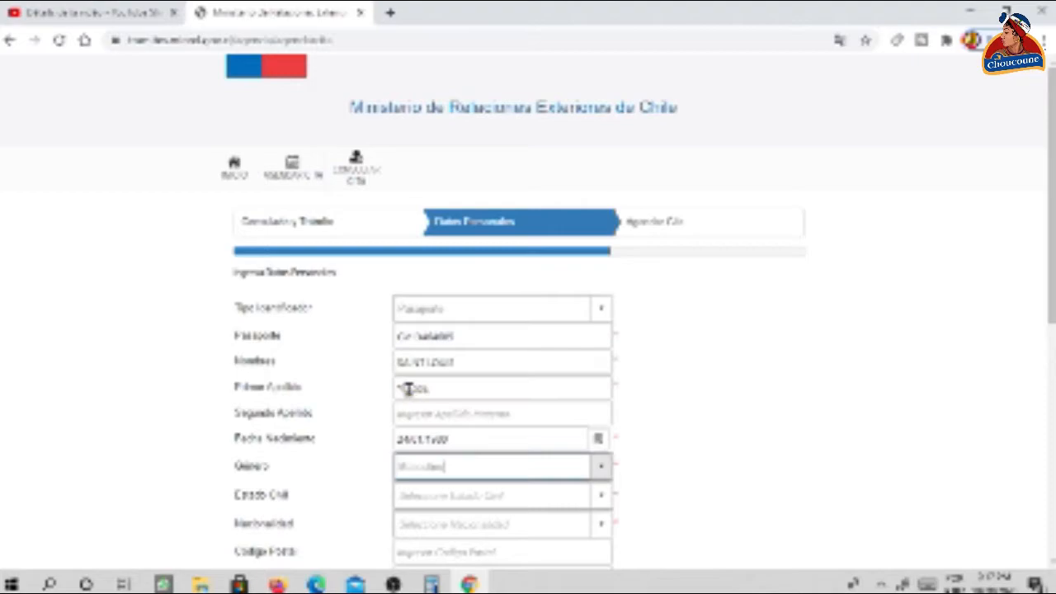
scroll(523, 318, down, 2)
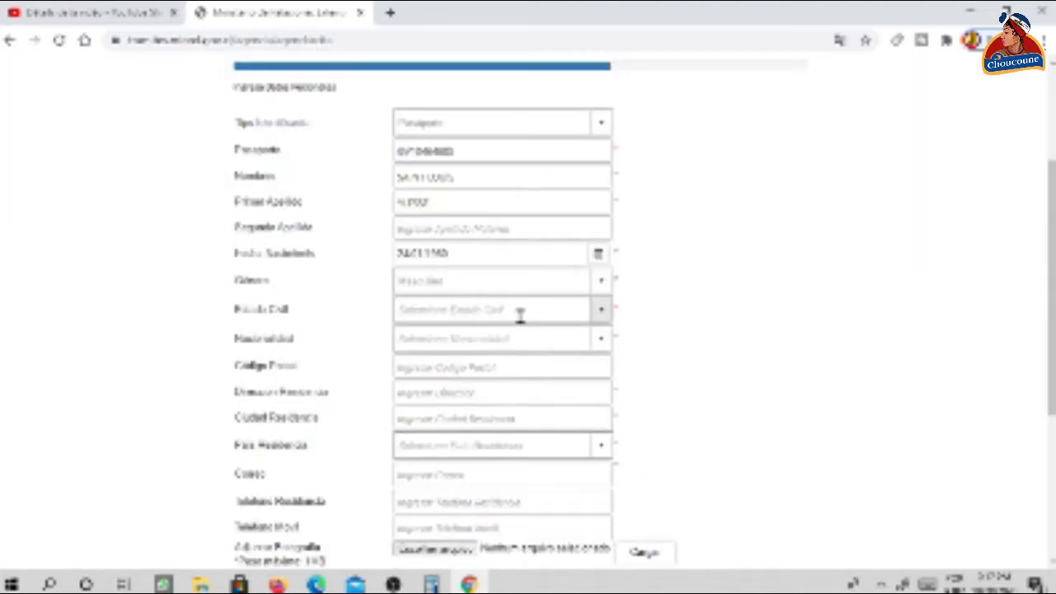
- Set Estado Civil to Soltero(a)
click(523, 315)
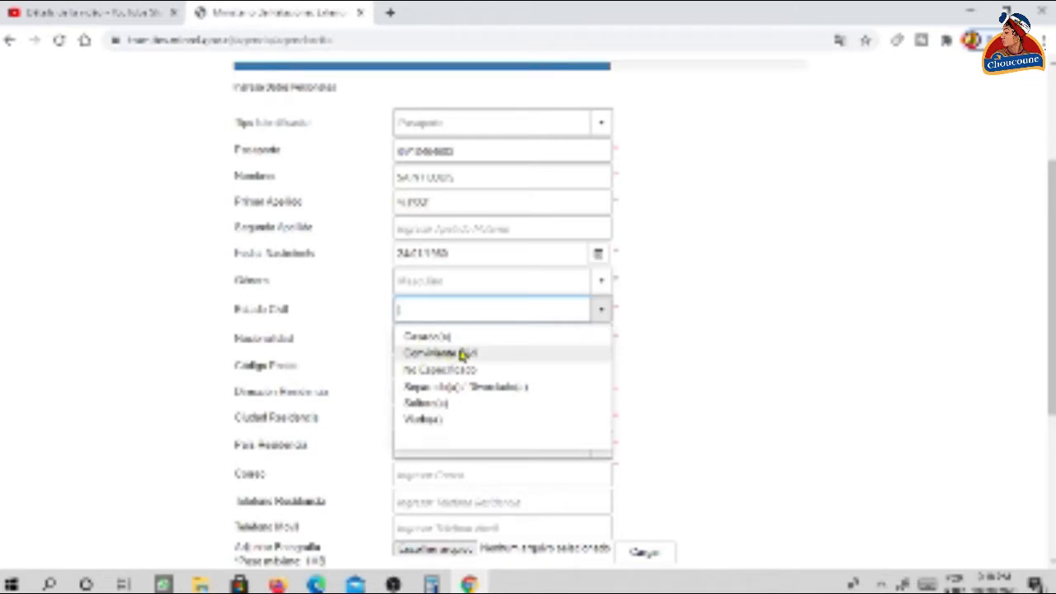
click(425, 402)
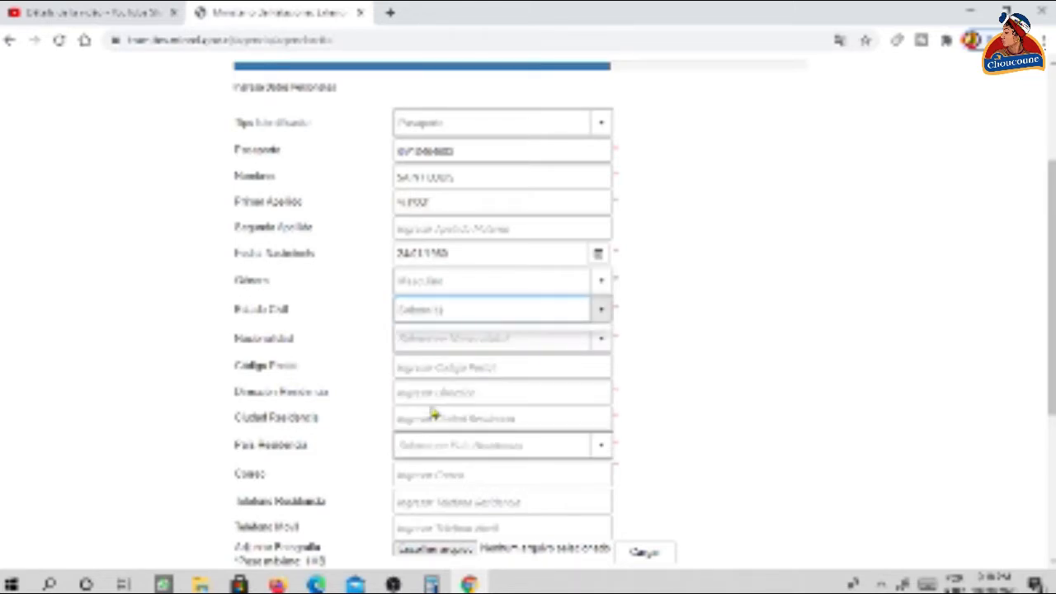
click(481, 363)
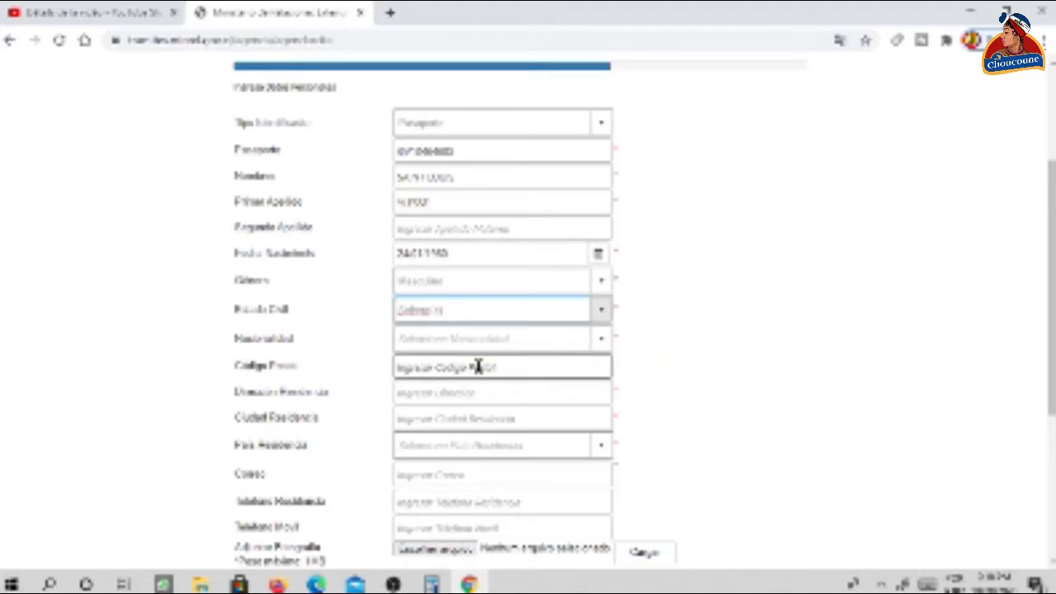
click(477, 366)
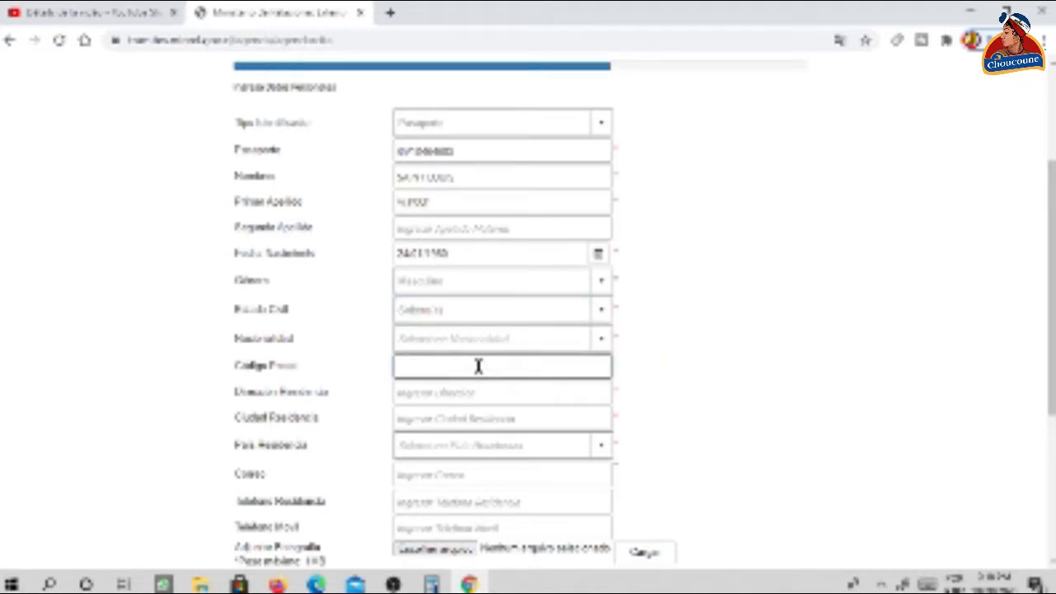
- Set Nacionalidad to Haiti and open a new browser tab
click(532, 335)
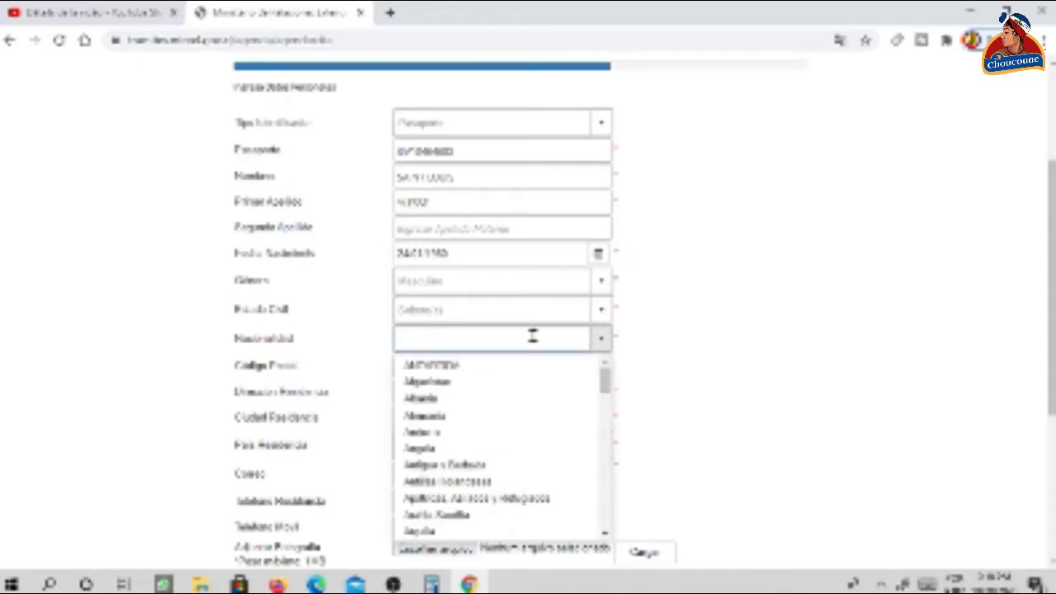
text(Hai)
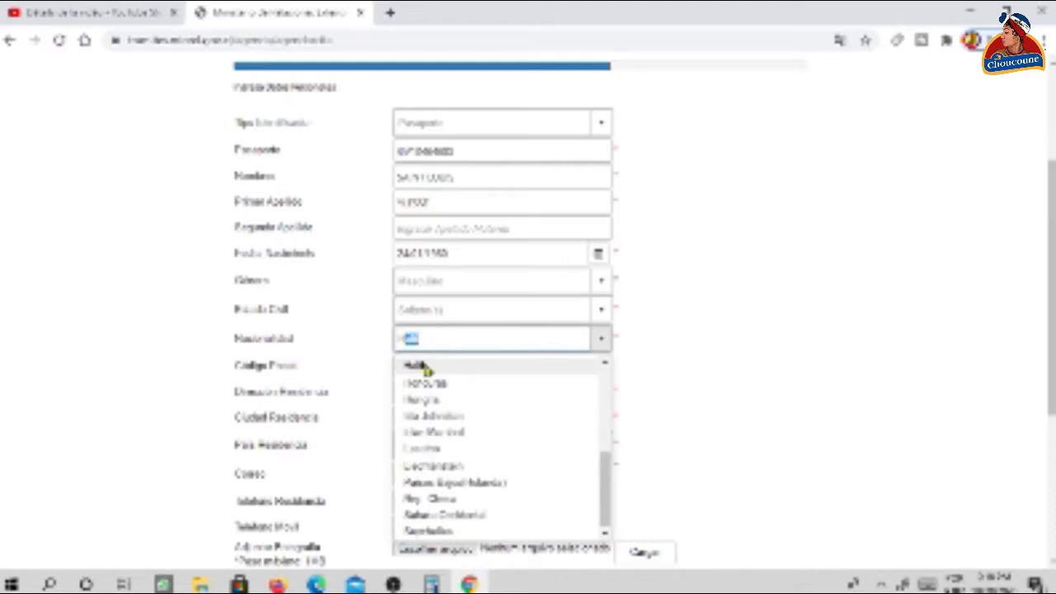
click(414, 364)
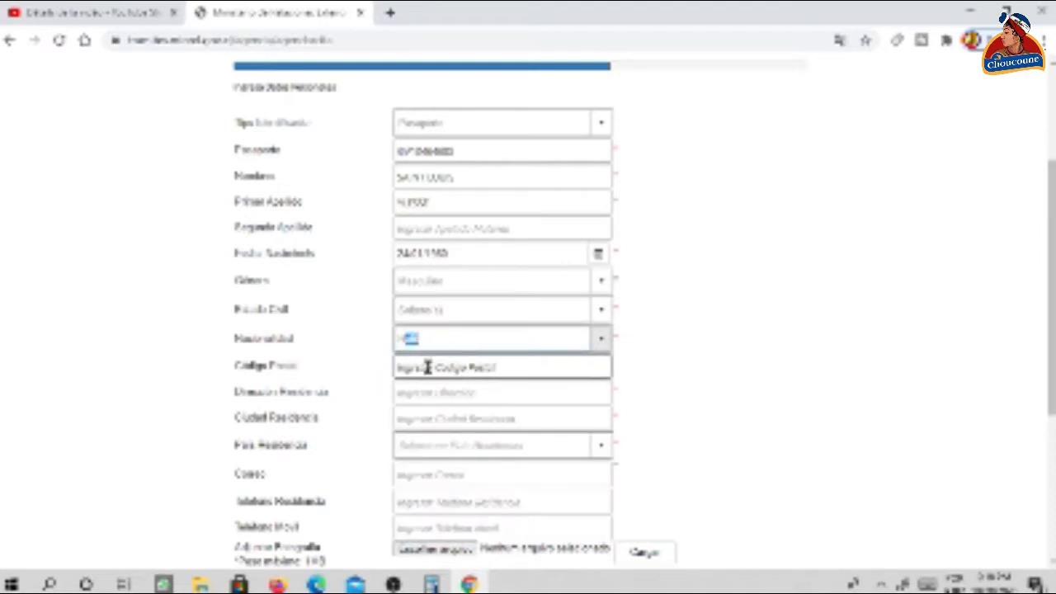
click(424, 366)
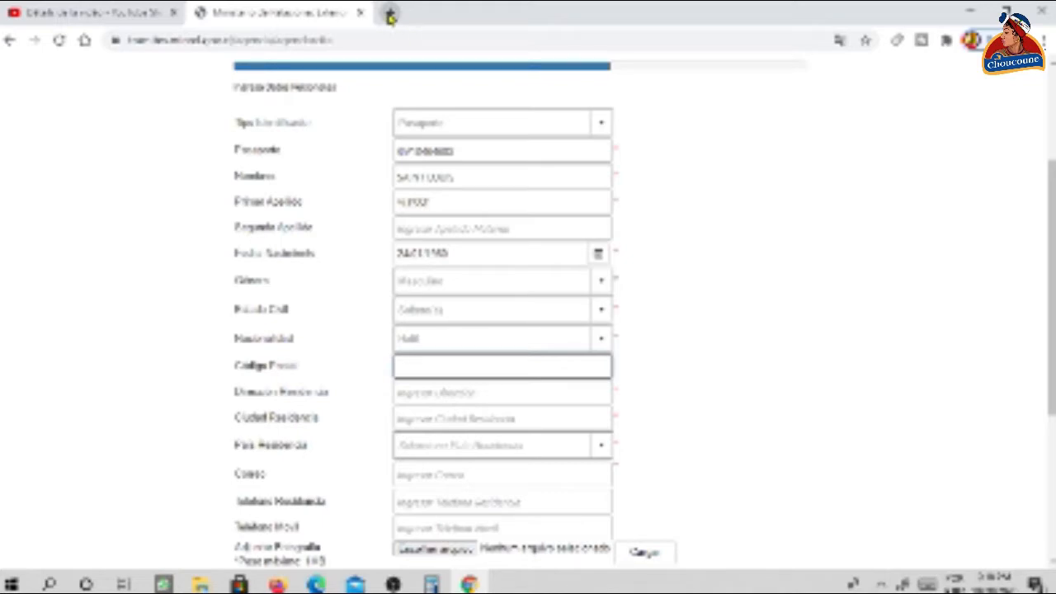
click(390, 17)
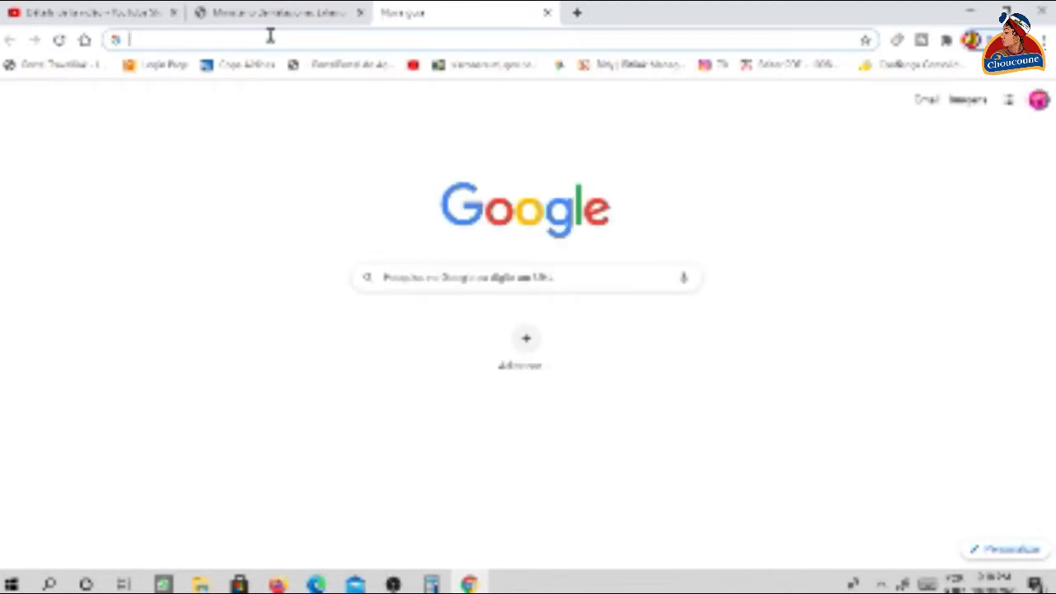
- Google 'CODE POSTAL GENAIVES' and copy the postal code HT 4110 from the results
text(COD)
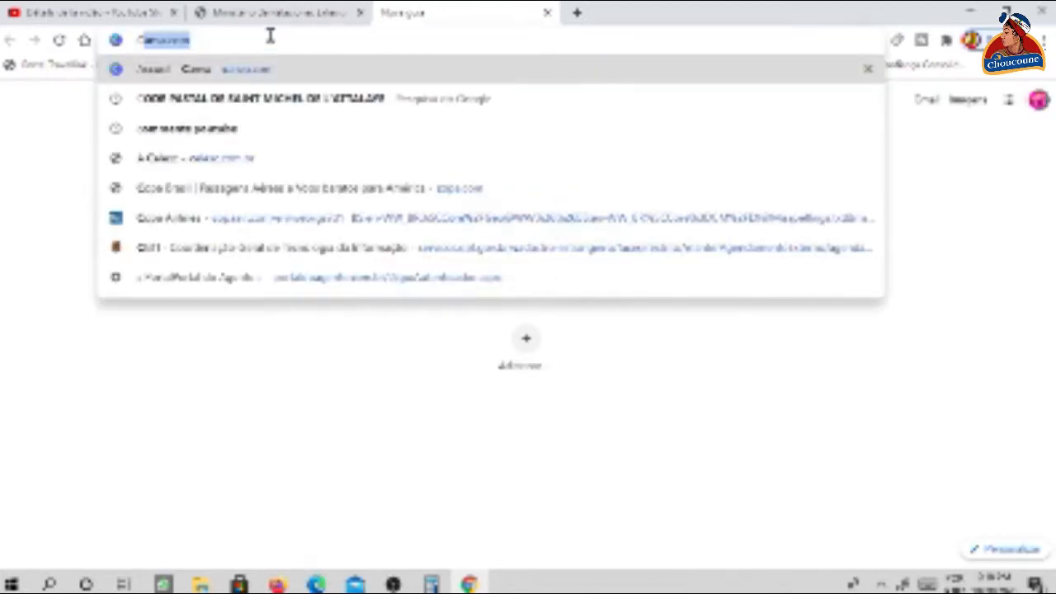
text(E P)
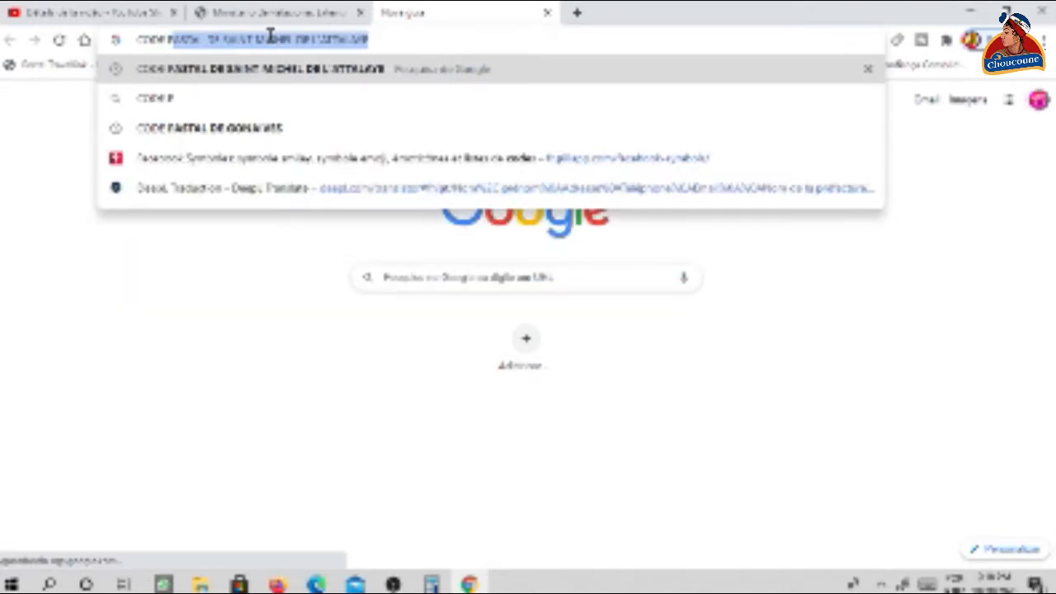
text(OSTAL)
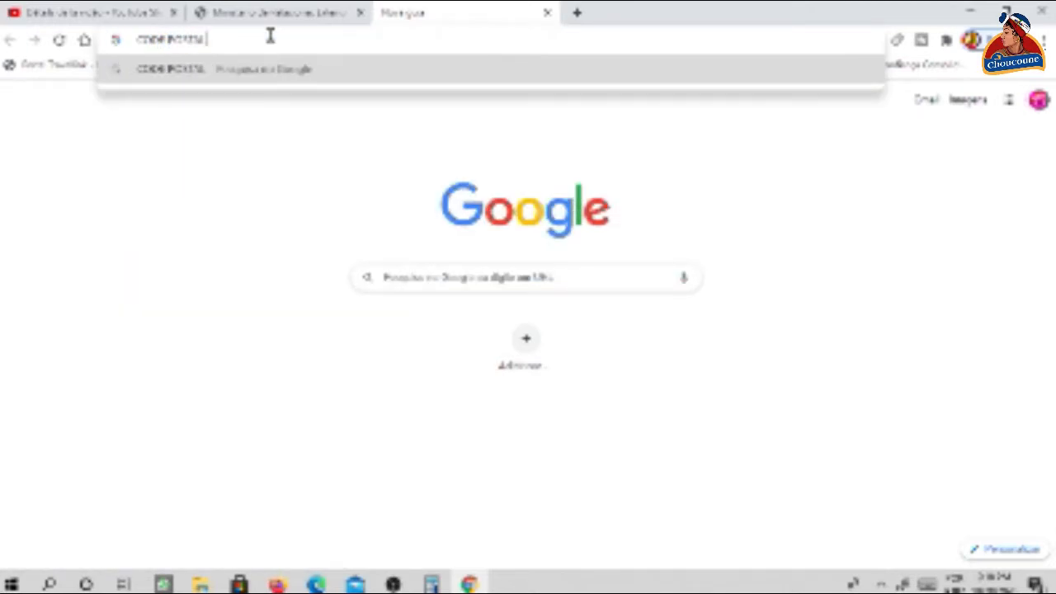
text( GE)
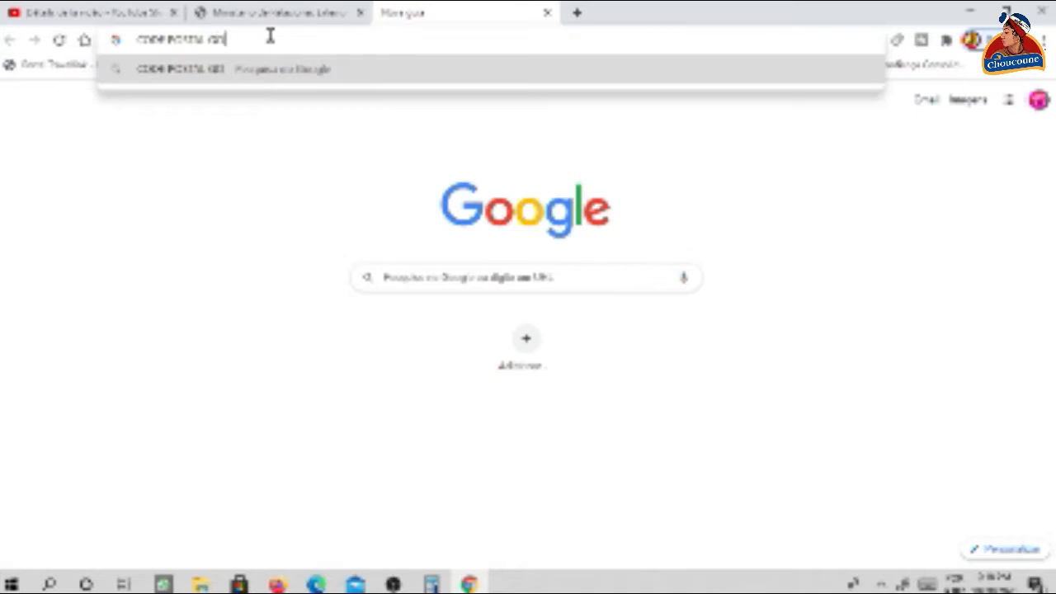
text(NAIVES)
key(Return)
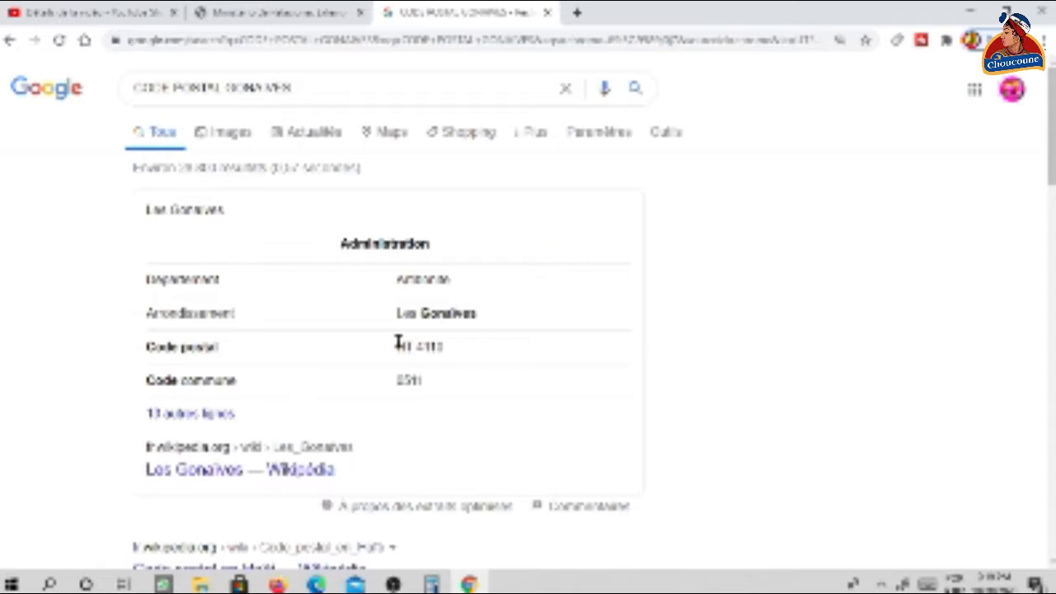
drag(397, 344, 454, 349)
key(ctrl+c)
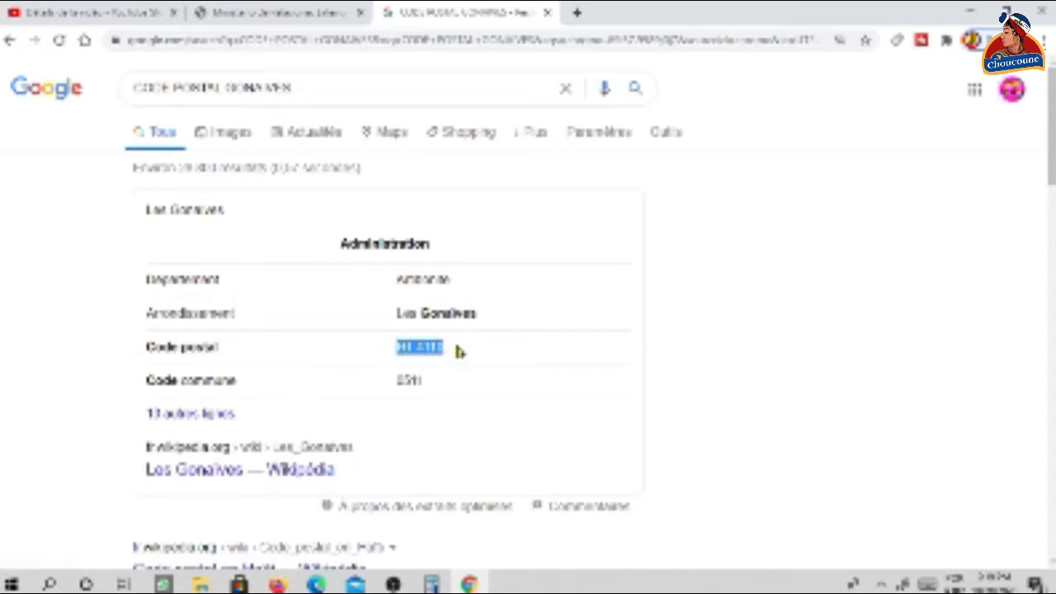
click(280, 13)
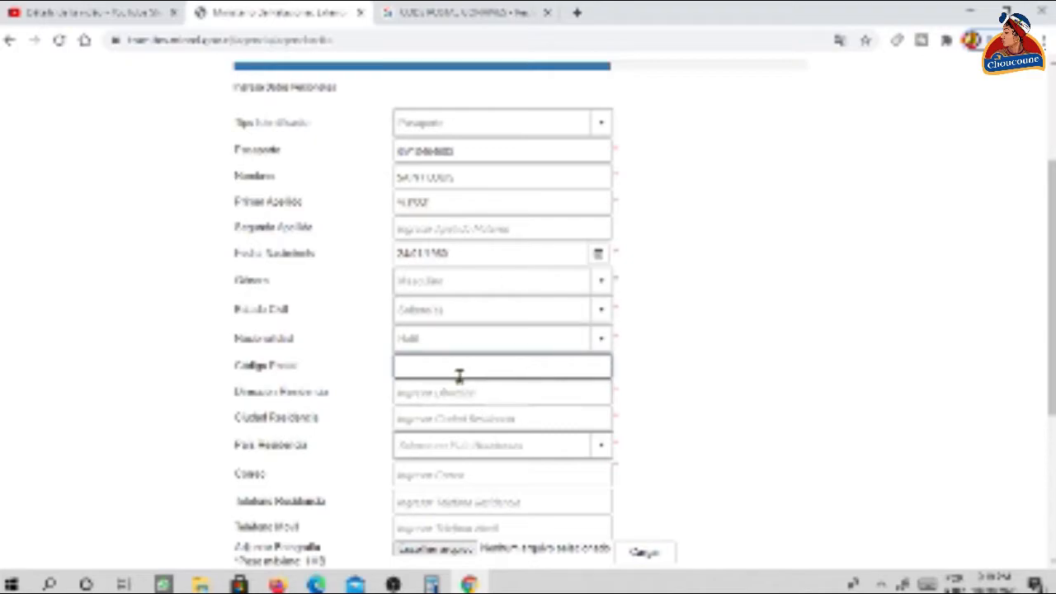
- Paste HT 4110 as Código Postal, enter the street address, and set the city to GONAIVES
key(ctrl+v)
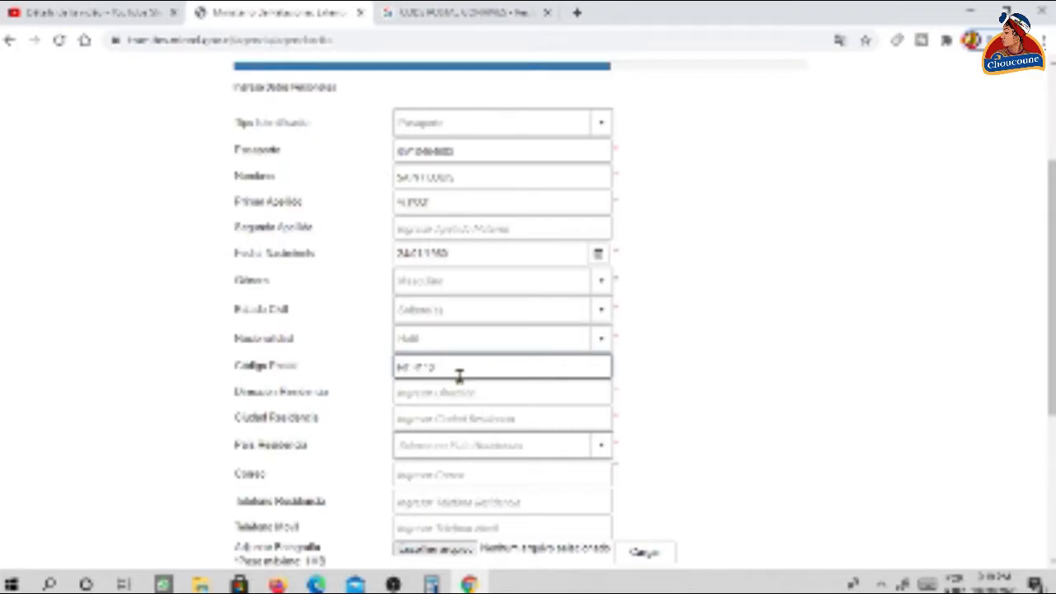
click(514, 397)
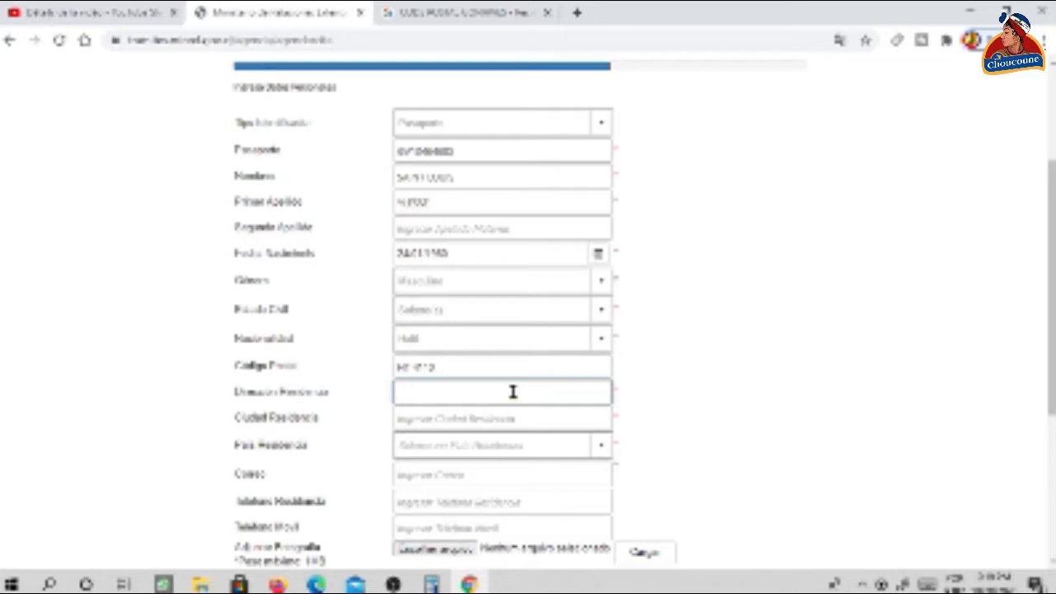
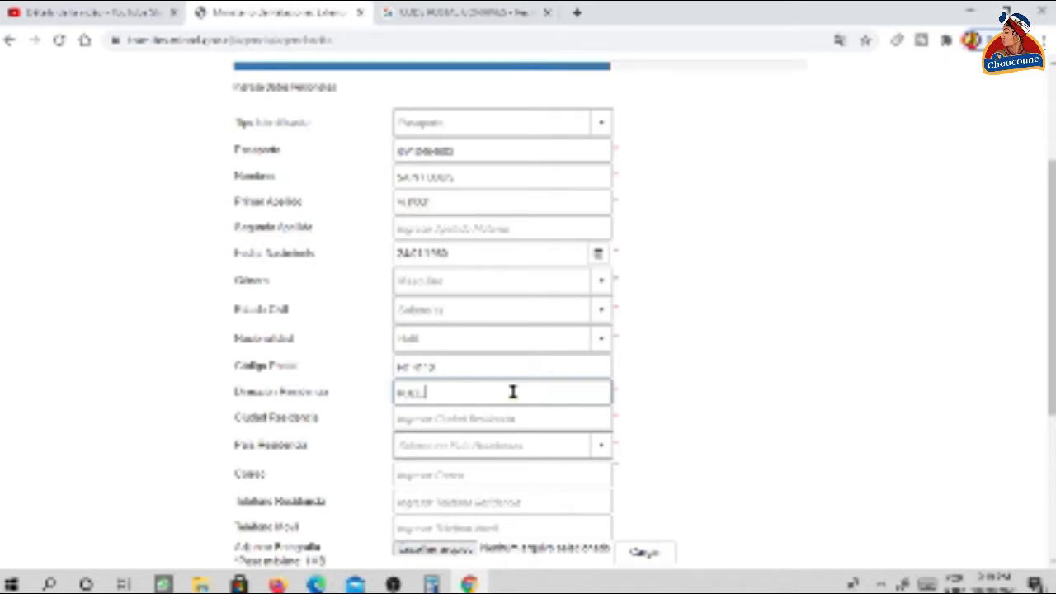
click(454, 417)
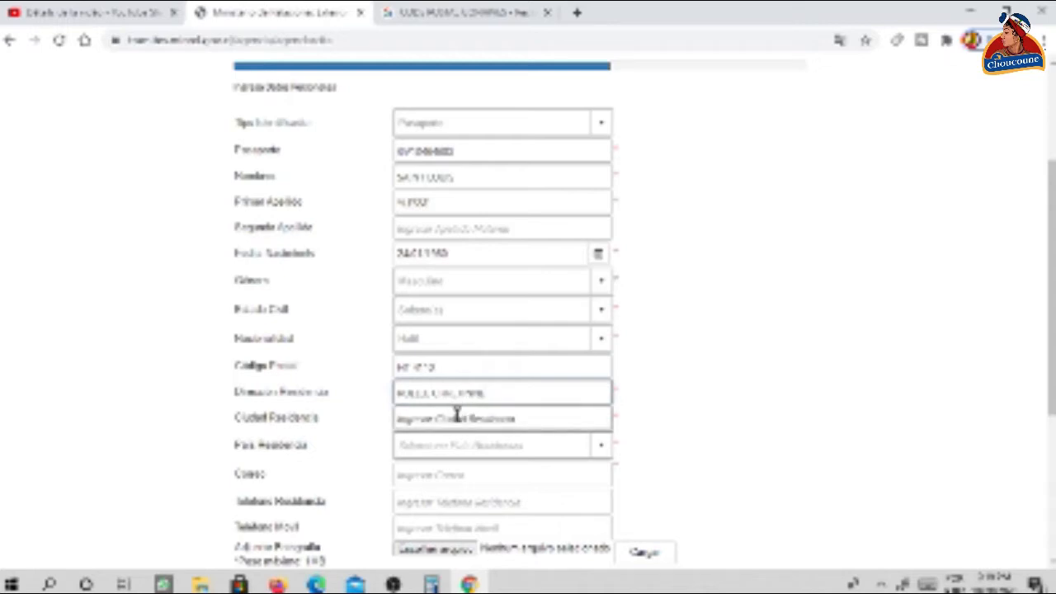
click(443, 417)
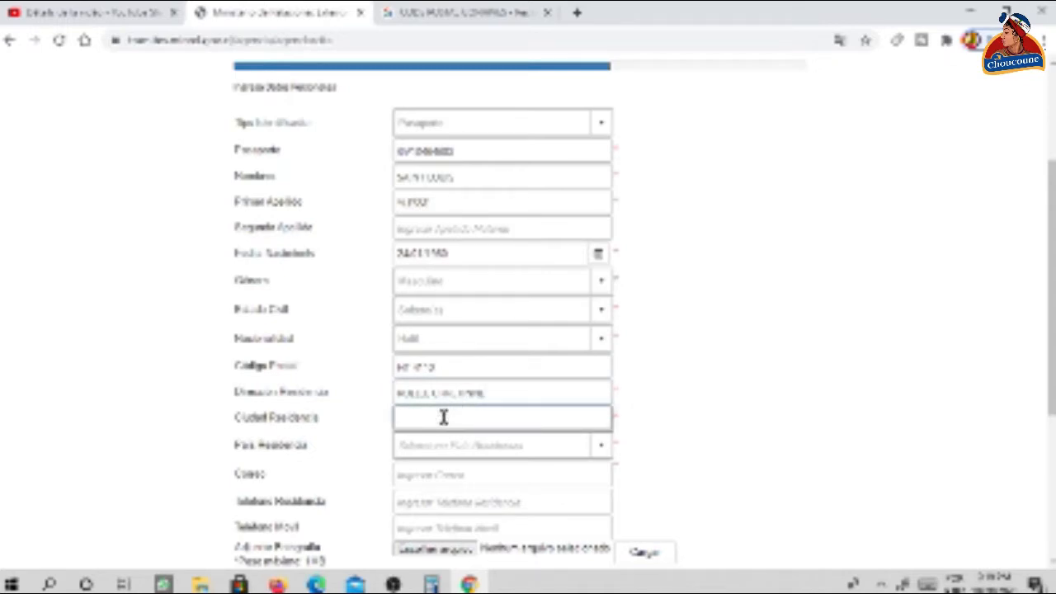
text(GONAIVES)
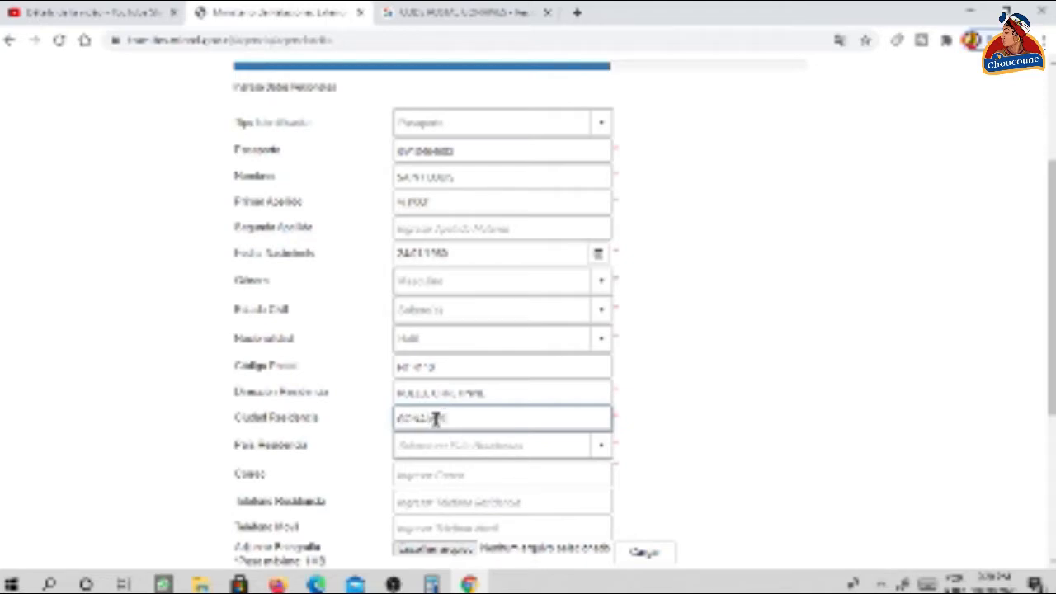
- Choose Haiti as País Residencia
click(483, 449)
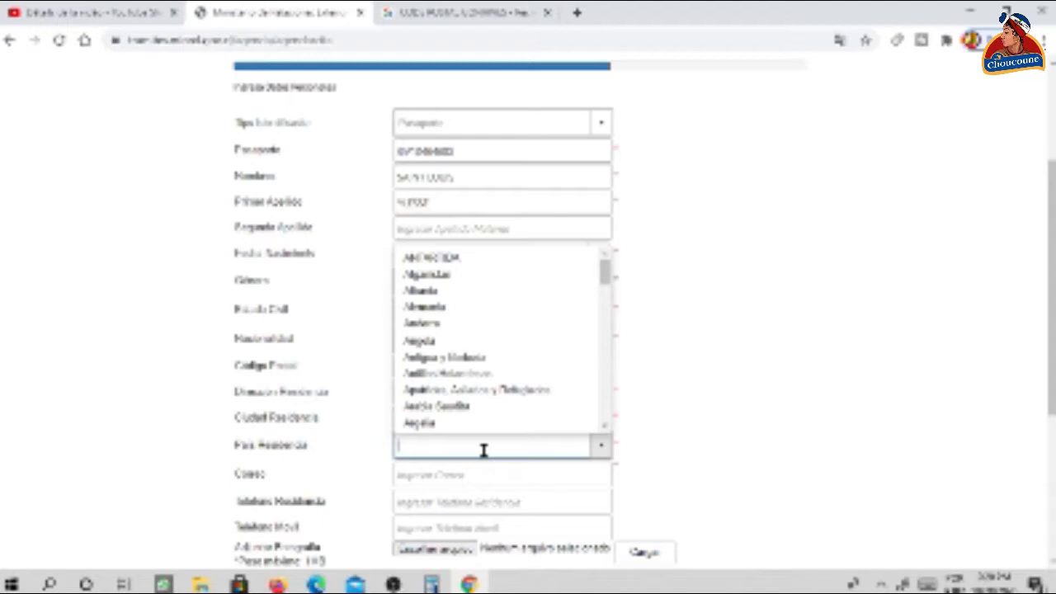
text(H)
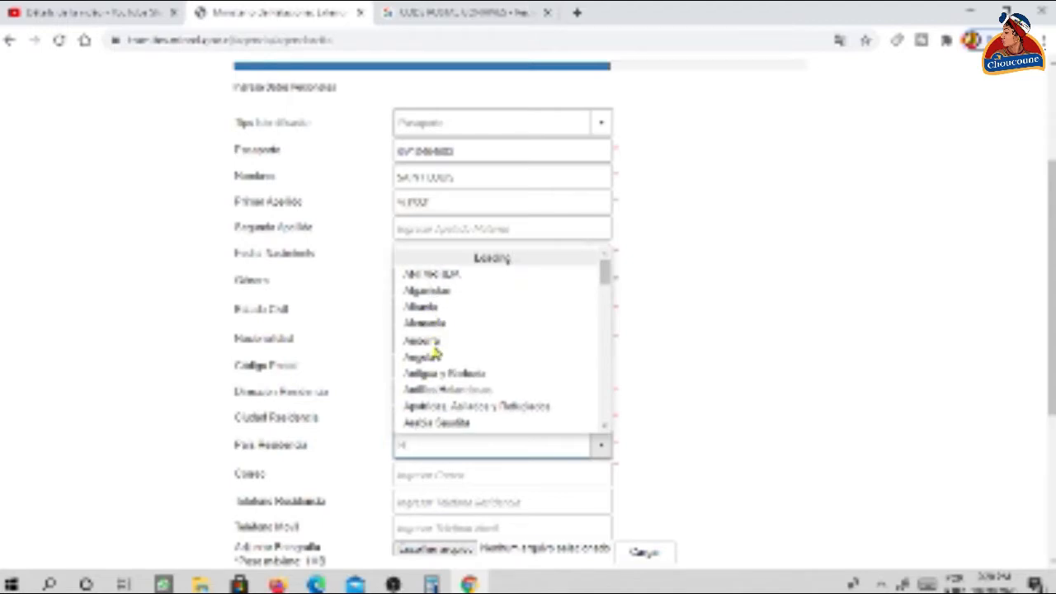
text(a)
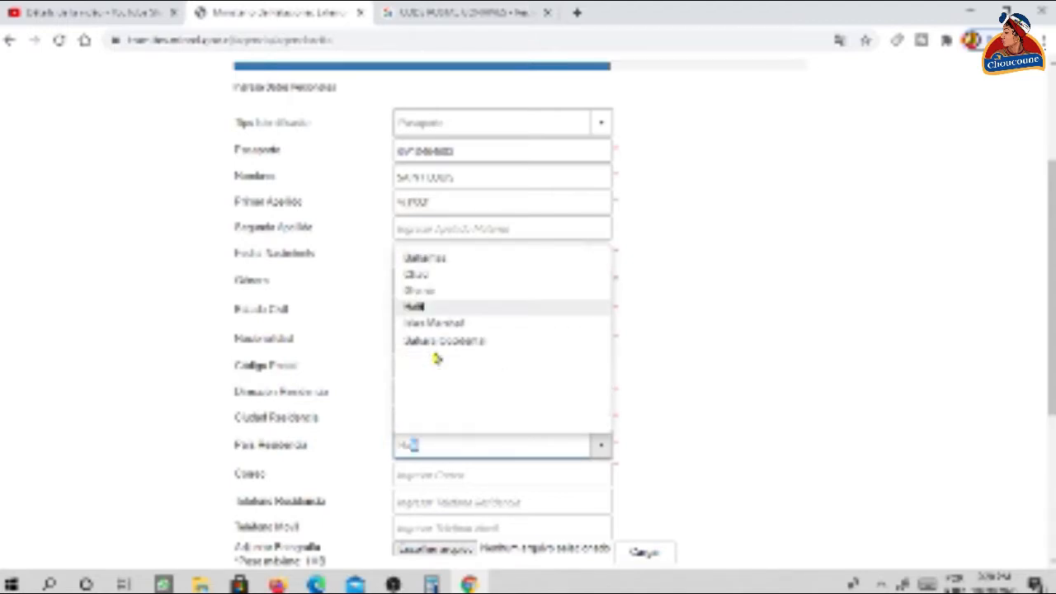
click(422, 306)
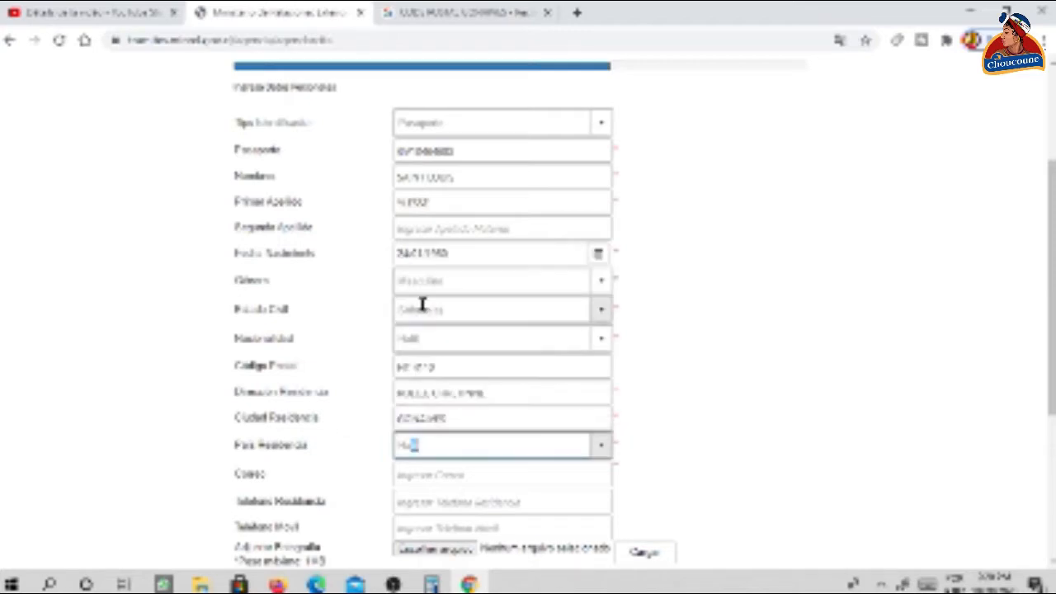
drag(1051, 289, 1052, 371)
click(432, 307)
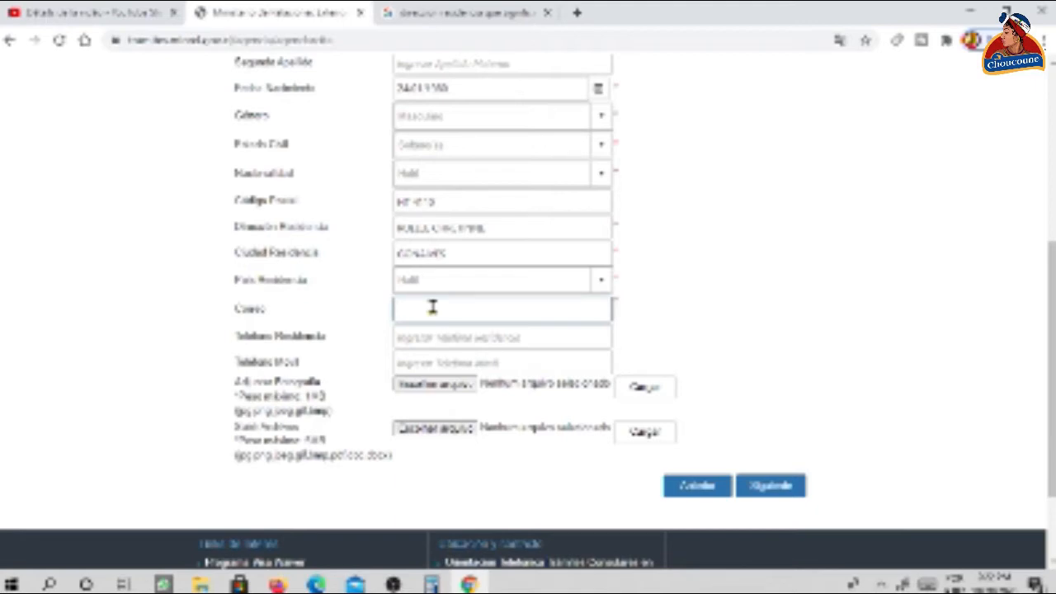
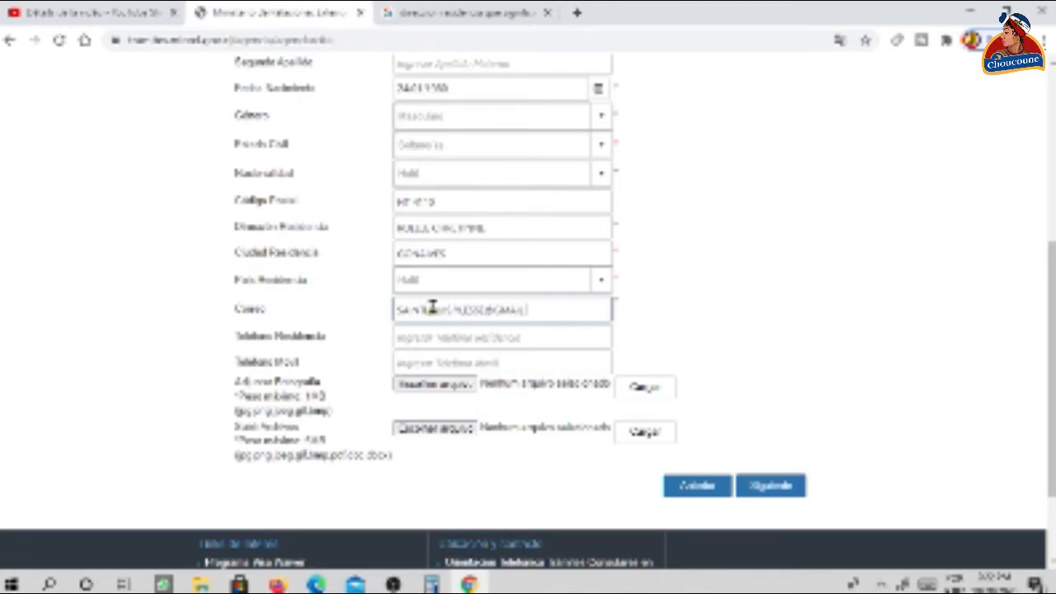
- Enter the contact e-mail, browse for a photo to attach, and submit the personal data
click(438, 337)
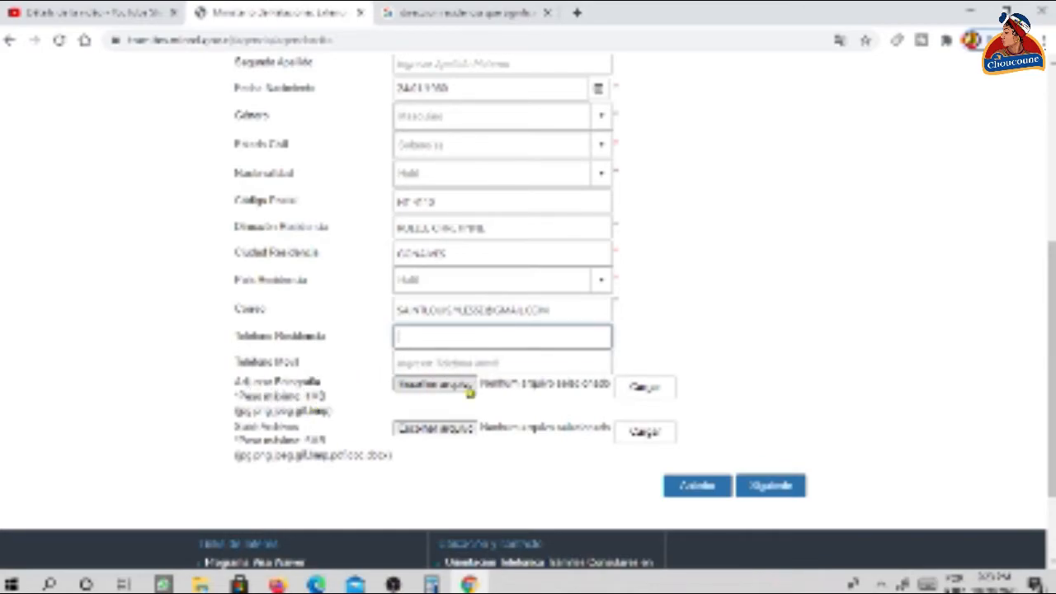
click(425, 386)
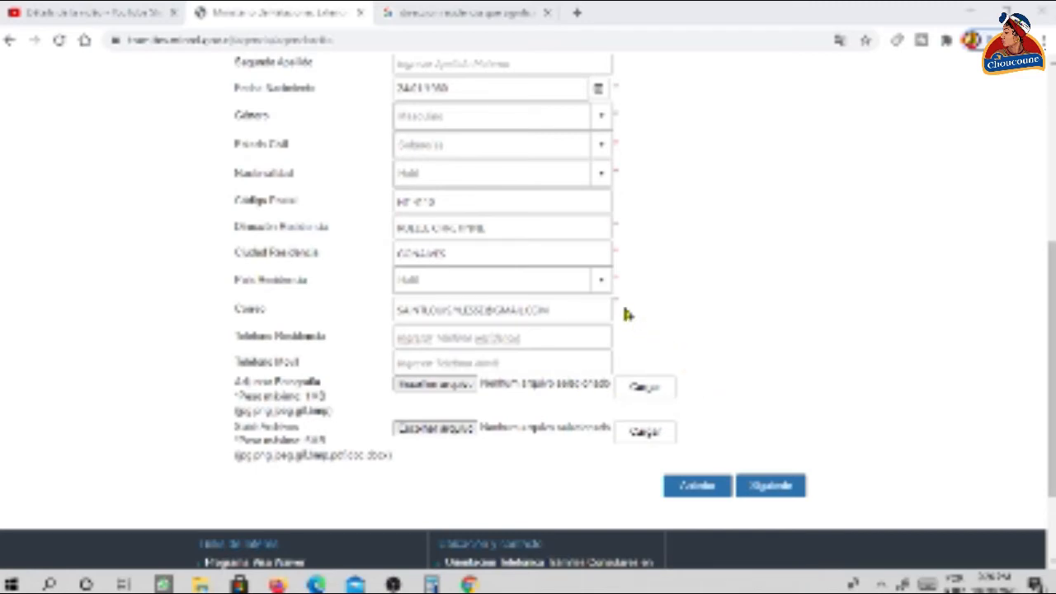
click(765, 494)
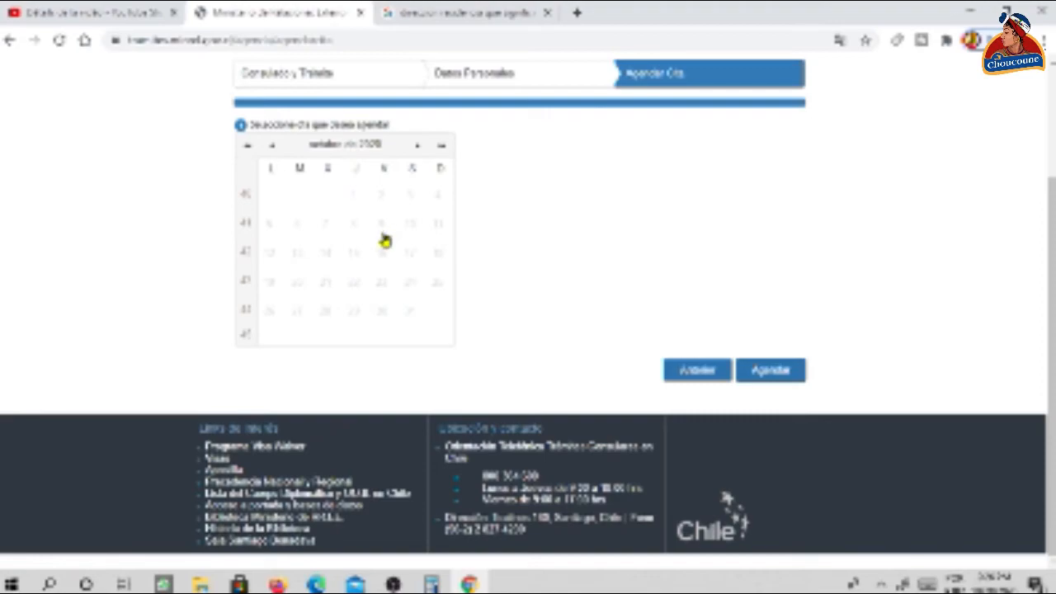
- Browse the calendar forward to November 2020, trying day 29, and dismiss the no-dates alert
click(418, 153)
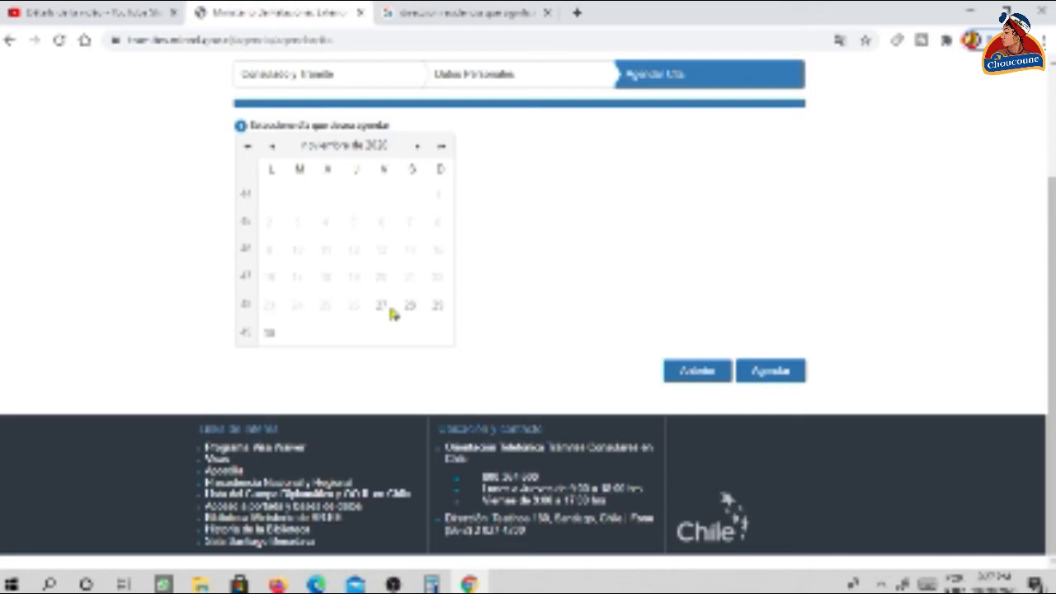
click(438, 307)
click(438, 307)
click(440, 154)
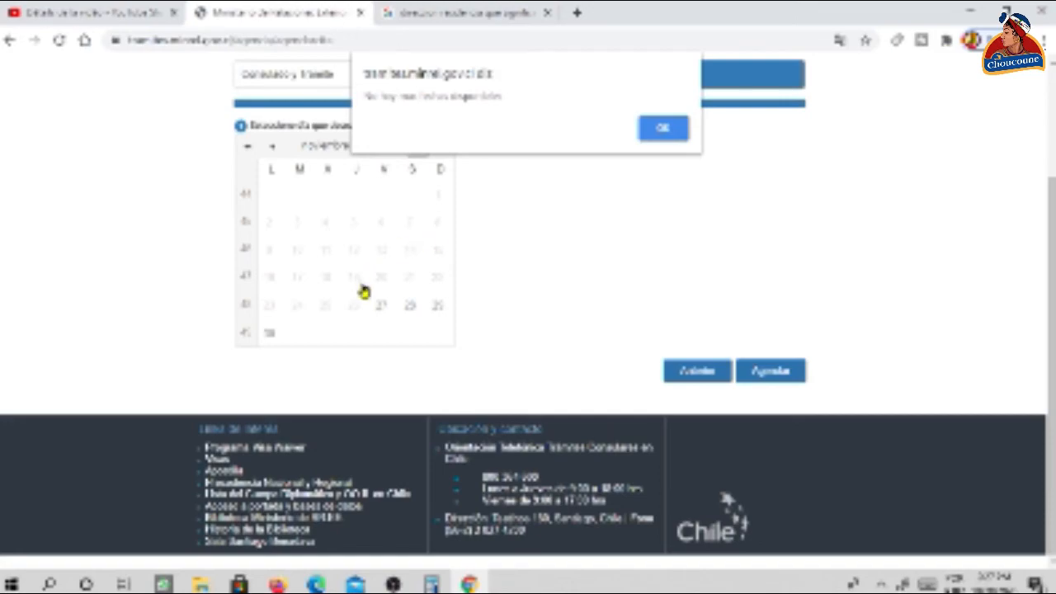
click(671, 129)
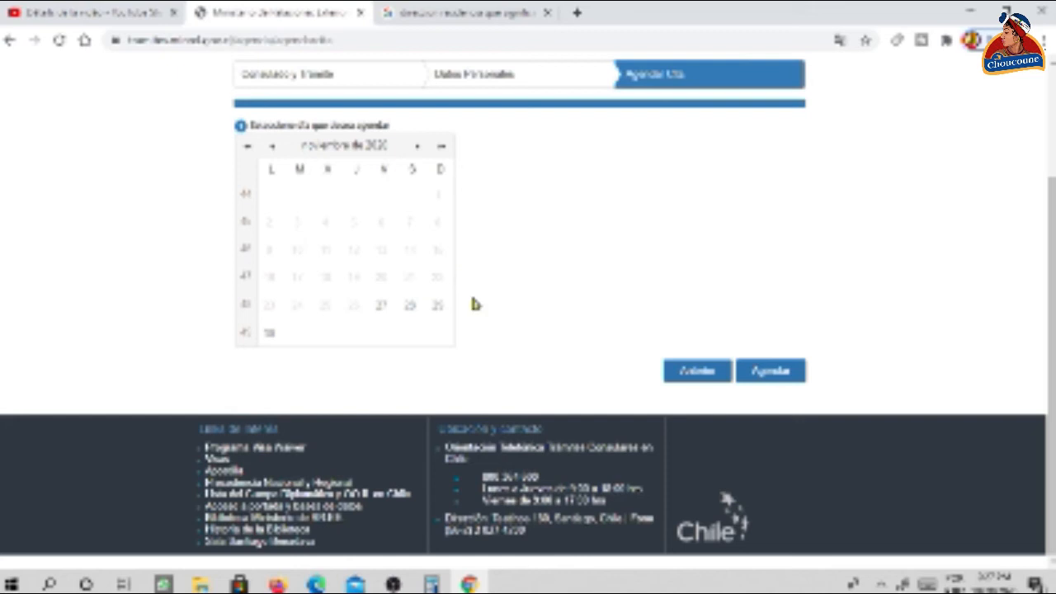